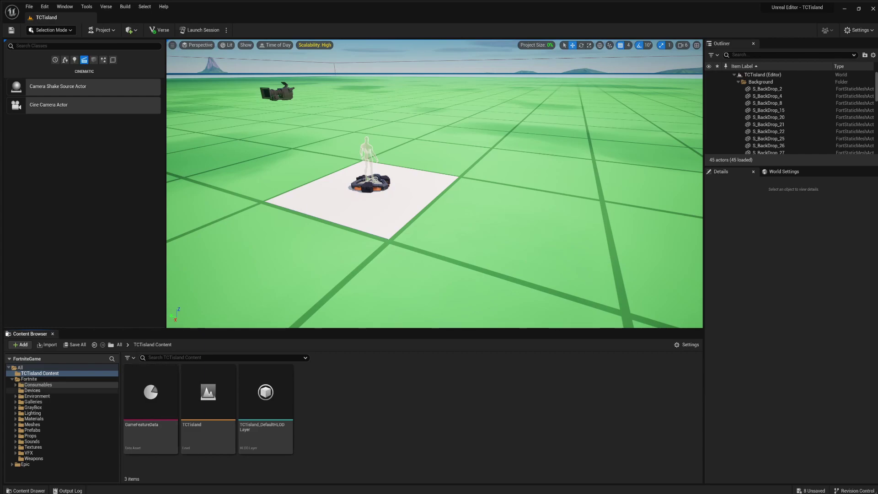
Place a Cinematic Sequence Device from the Fortnite Devices folder near the spawn pad and delete the existing cine camera.
{"action": "left_click", "coordinate": [93, 389]}
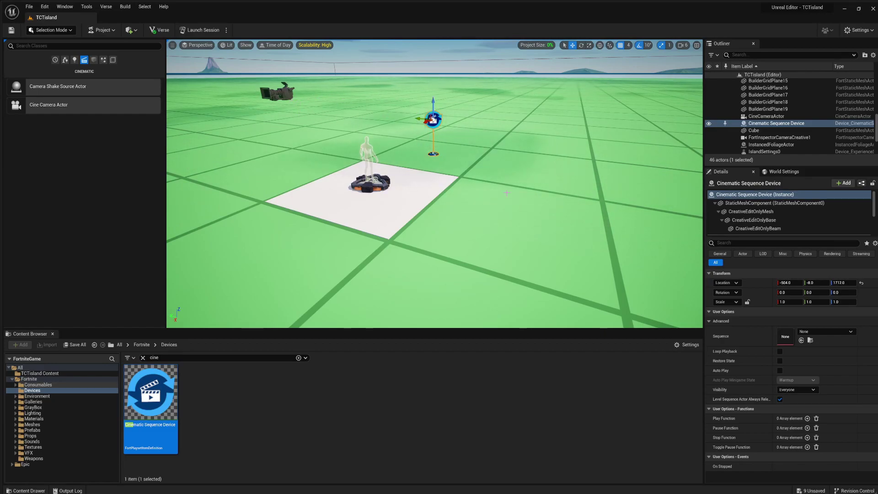
{"action": "left_click", "coordinate": [285, 97]}
{"action": "key", "text": "Delete"}
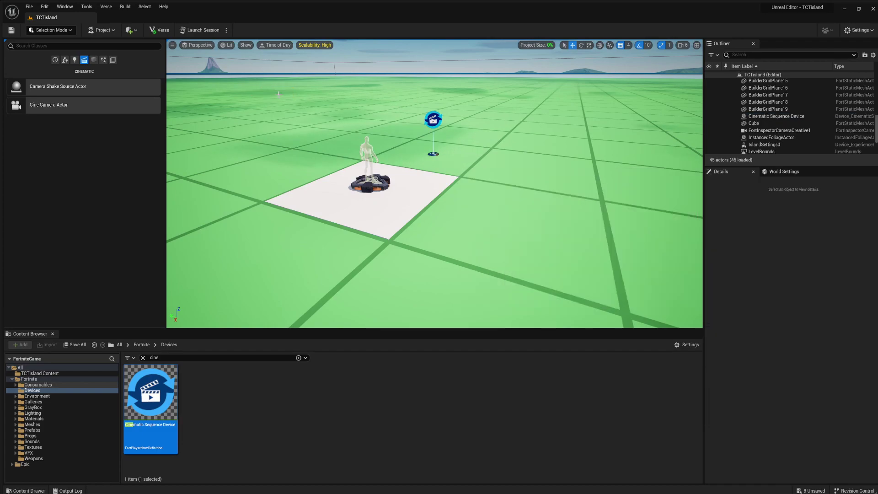
Place a new Cine Camera Actor from the cinematic actors into the level.
{"action": "left_click", "coordinate": [56, 60]}
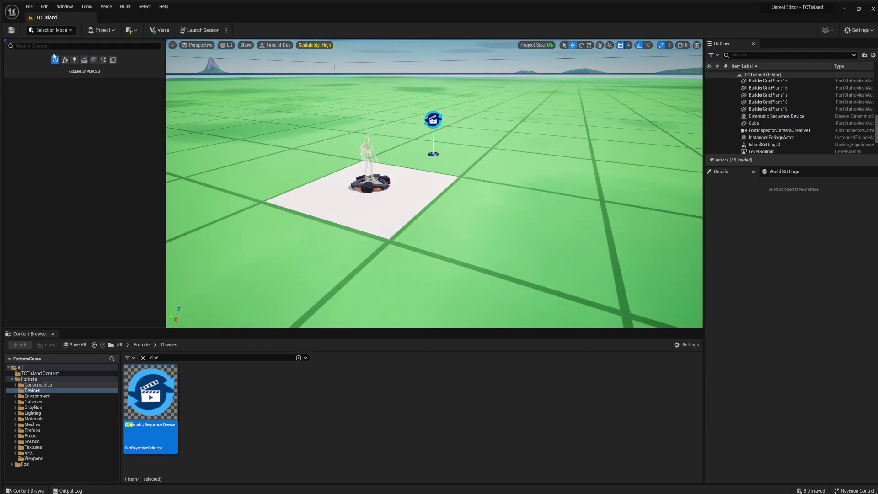
{"action": "left_click", "coordinate": [84, 60]}
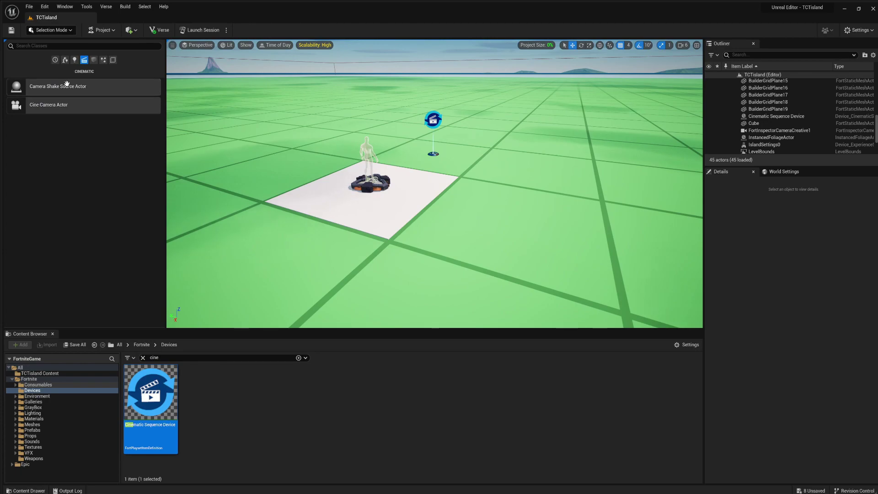
{"action": "left_click_drag", "start_coordinate": [43, 109], "coordinate": [198, 48]}
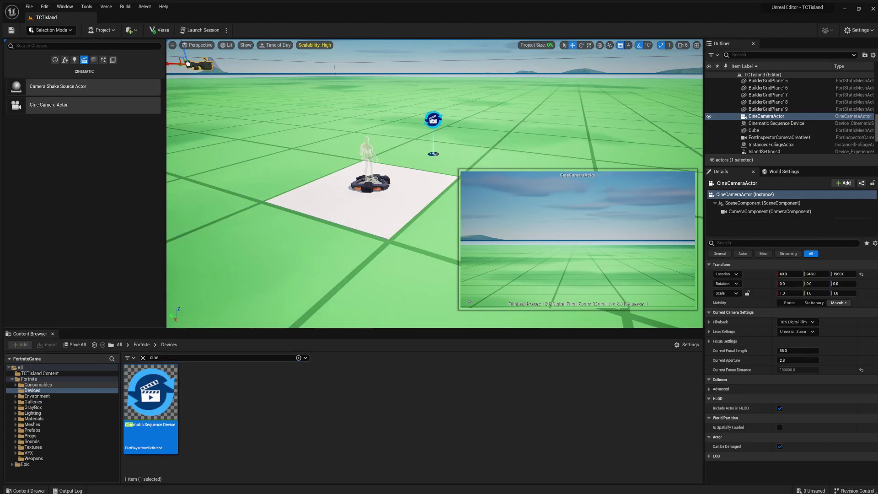
Create a Level Sequence named TestSequence in the TCTisland Content folder and open it in Sequencer.
{"action": "left_click", "coordinate": [40, 373]}
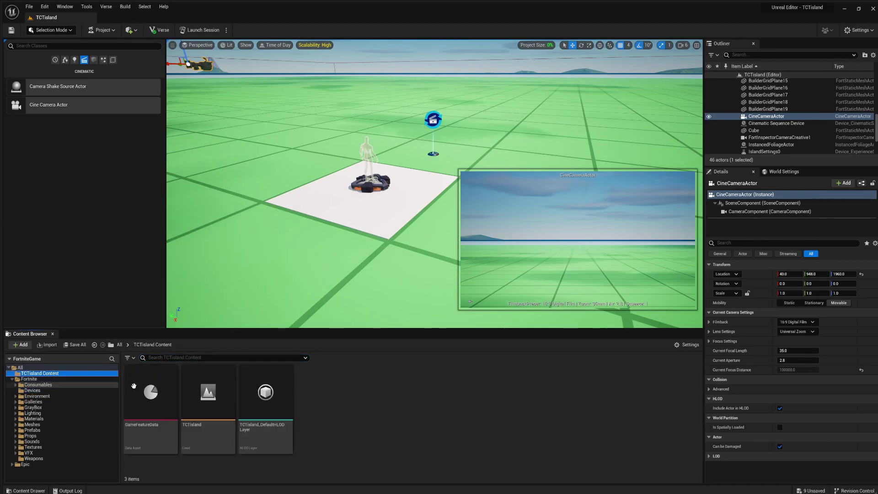
{"action": "right_click", "coordinate": [339, 403]}
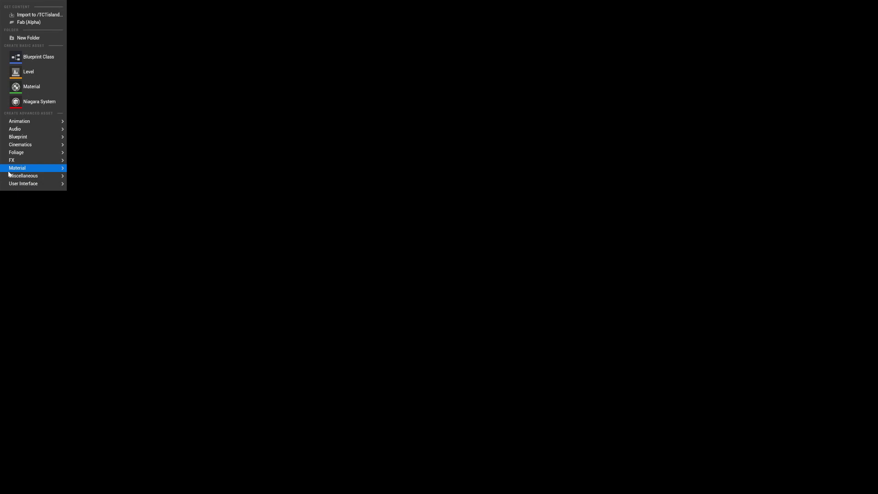
{"action": "left_click", "coordinate": [446, 360]}
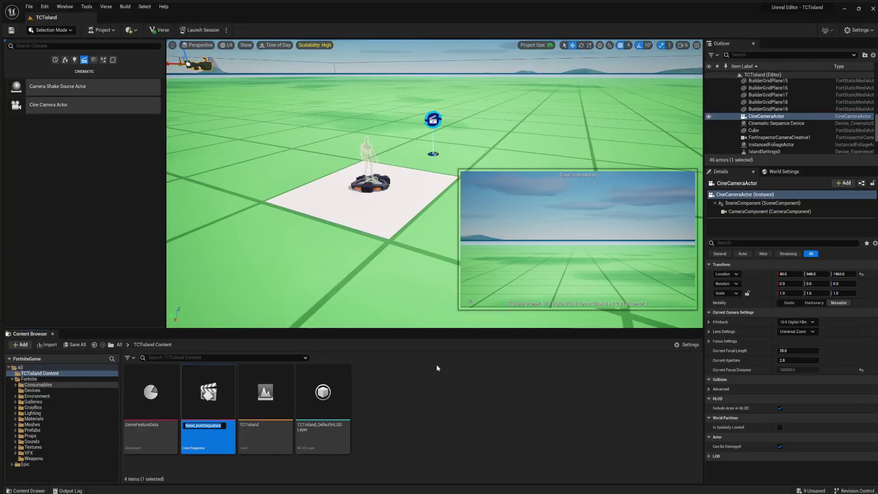
{"action": "type", "text": "TestSequence"}
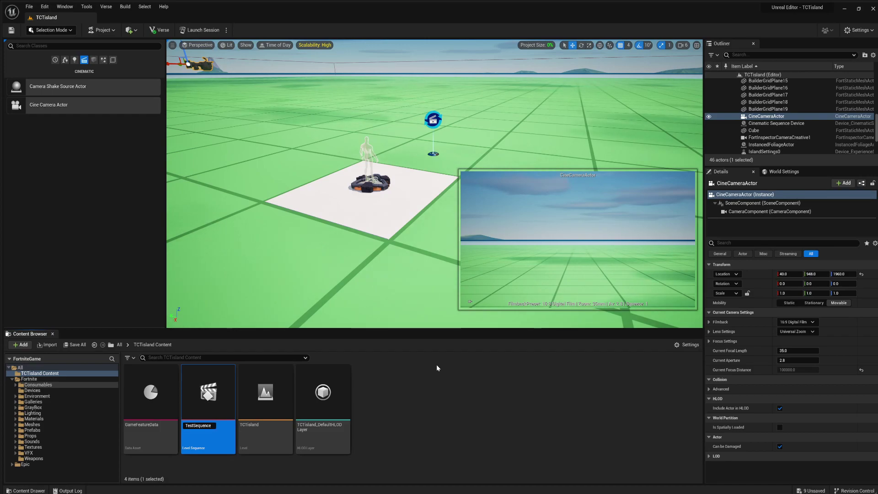
{"action": "key", "text": "Return"}
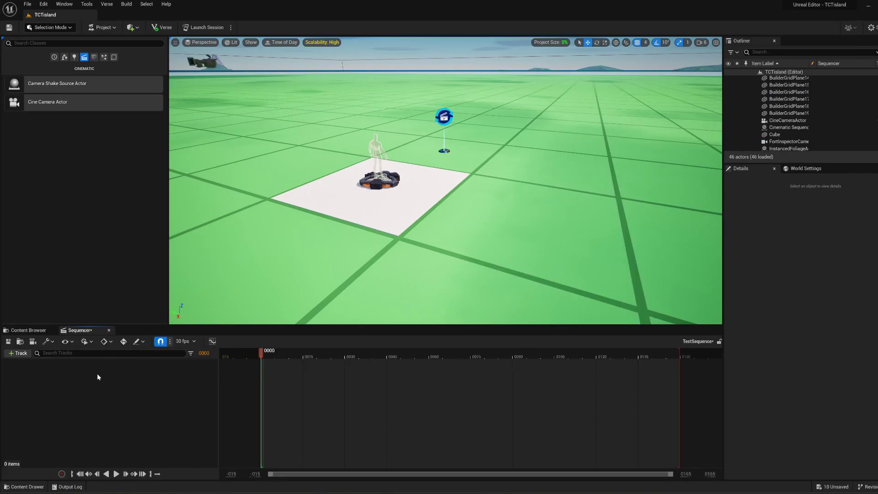
Add the existing CineCameraActor to the sequence as an actor track.
{"action": "left_click", "coordinate": [26, 355]}
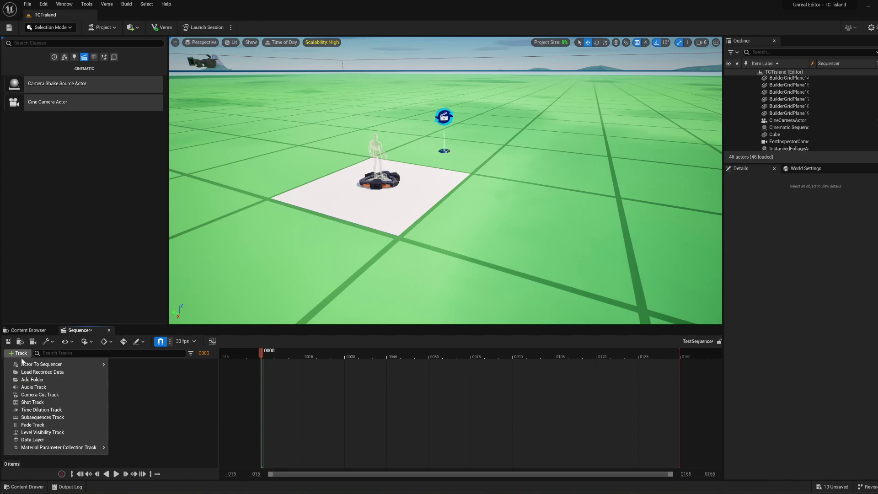
{"action": "mouse_move", "coordinate": [95, 363]}
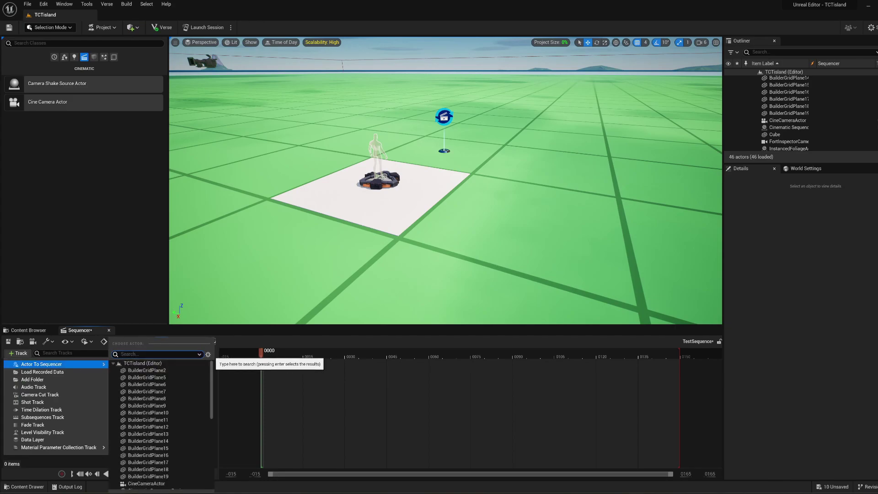
{"action": "type", "text": "cin"}
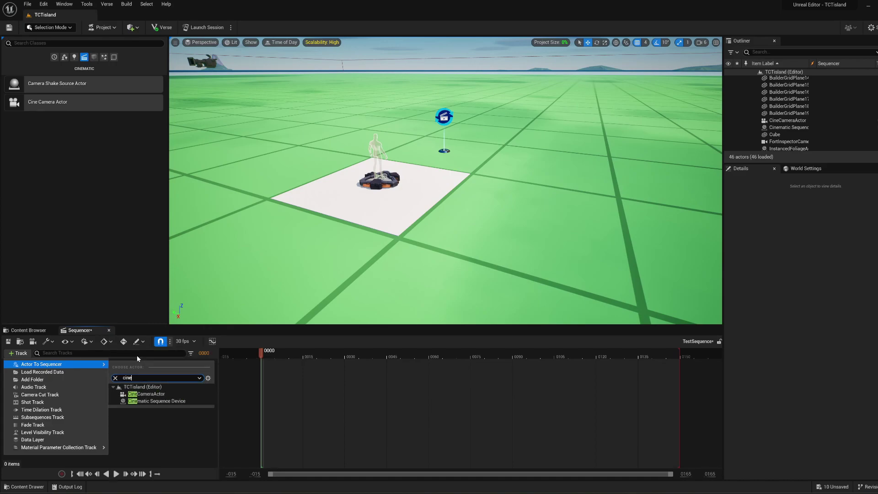
{"action": "type", "text": "e"}
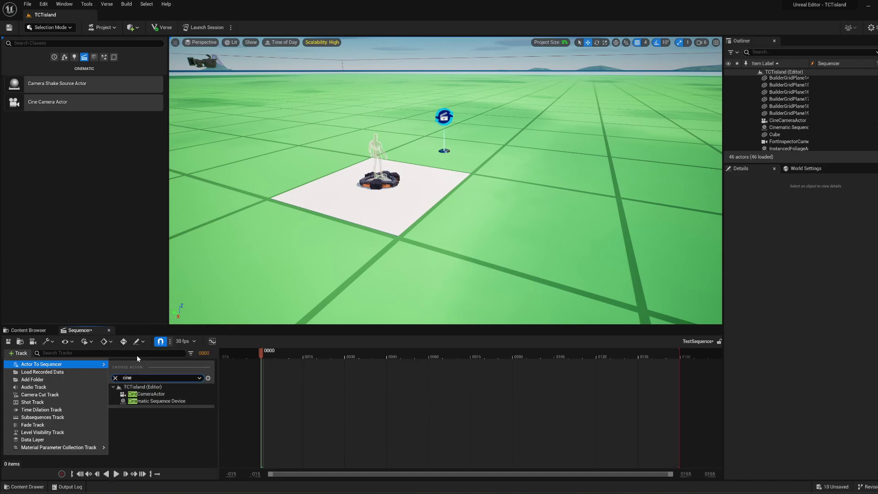
{"action": "left_click", "coordinate": [151, 394]}
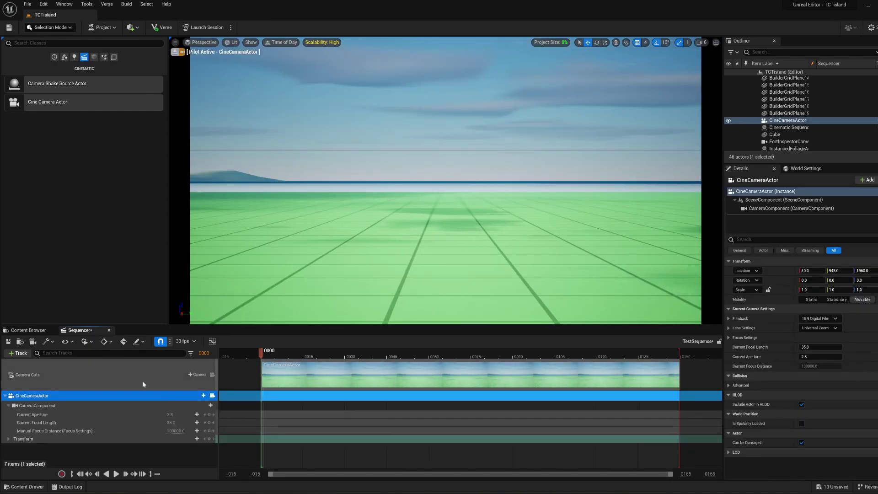
Fly the piloted camera out to overlook the whole island and key its location at frame 0.
{"action": "key", "text": "s"}
{"action": "right_click_drag", "start_coordinate": [446, 181], "coordinate": [735, 182]}
{"action": "right_click_drag", "start_coordinate": [521, 158], "coordinate": [400, 188]}
{"action": "right_click_drag", "start_coordinate": [455, 190], "coordinate": [523, 254]}
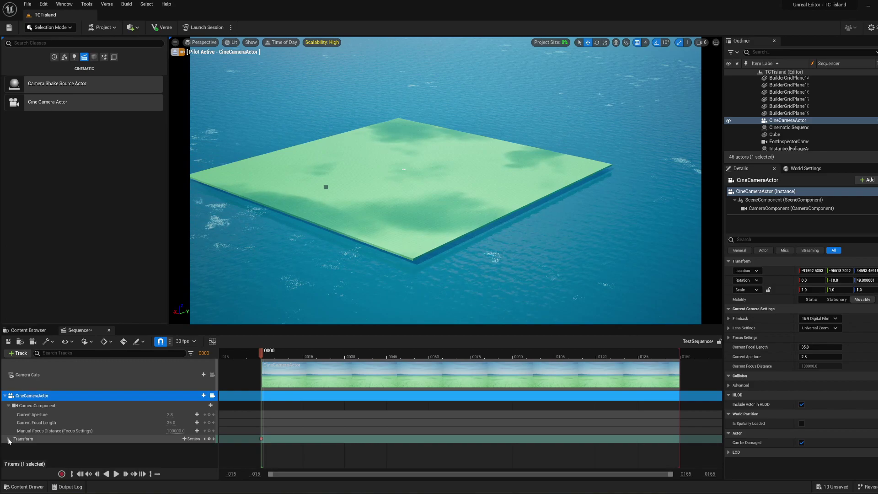
{"action": "left_click", "coordinate": [8, 440]}
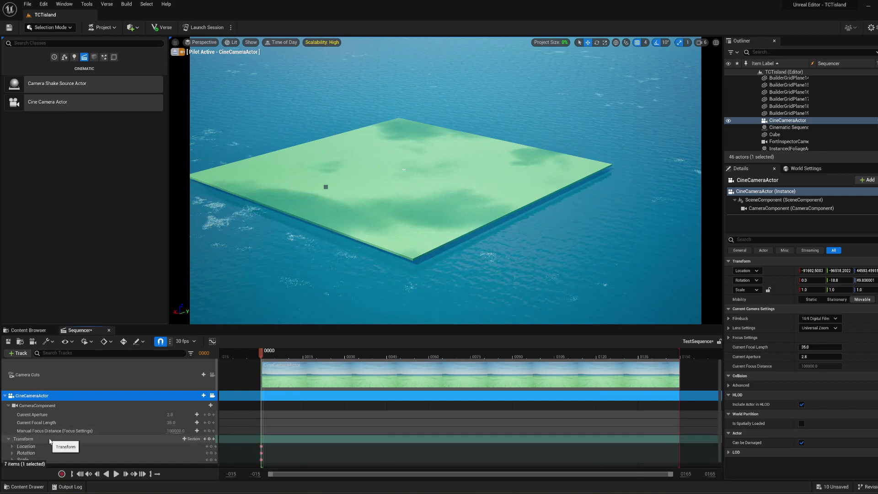
{"action": "scroll", "coordinate": [50, 441], "scroll_direction": "down", "scroll_amount": 1}
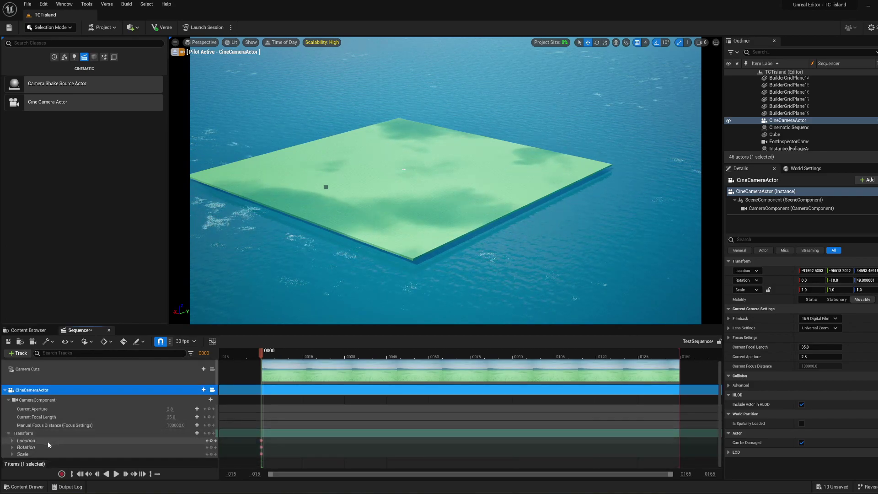
{"action": "left_click", "coordinate": [211, 442]}
Move the playhead to frame 40, bring the camera closer to the island and key its rotation.
{"action": "right_click_drag", "start_coordinate": [393, 219], "coordinate": [280, 261]}
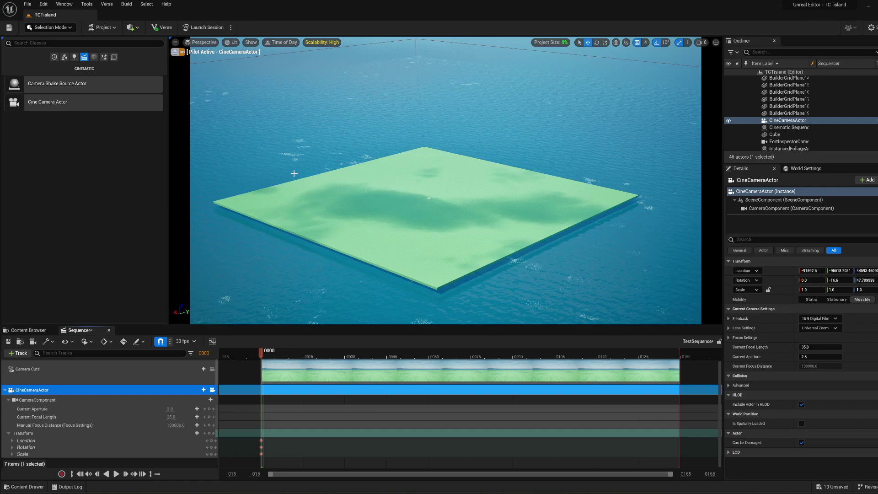
{"action": "key", "text": "w"}
{"action": "mouse_move", "coordinate": [358, 199]}
{"action": "right_mouse_down"}
{"action": "mouse_move", "coordinate": [369, 207]}
{"action": "mouse_move", "coordinate": [355, 211]}
{"action": "right_mouse_up"}
{"action": "right_click_drag", "start_coordinate": [291, 278], "coordinate": [293, 274]}
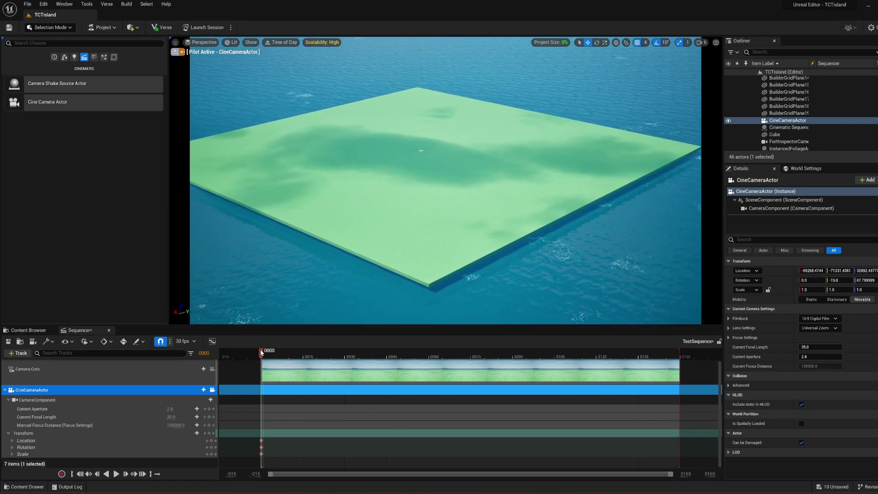
{"action": "left_click_drag", "start_coordinate": [333, 364], "coordinate": [374, 366]}
{"action": "mouse_move", "coordinate": [388, 320]}
{"action": "right_mouse_down"}
{"action": "mouse_move", "coordinate": [386, 337]}
{"action": "mouse_move", "coordinate": [397, 328]}
{"action": "mouse_move", "coordinate": [385, 331]}
{"action": "right_mouse_up"}
{"action": "key", "text": "w"}
{"action": "key", "text": "w"}
{"action": "right_click_drag", "start_coordinate": [443, 246], "coordinate": [443, 239]}
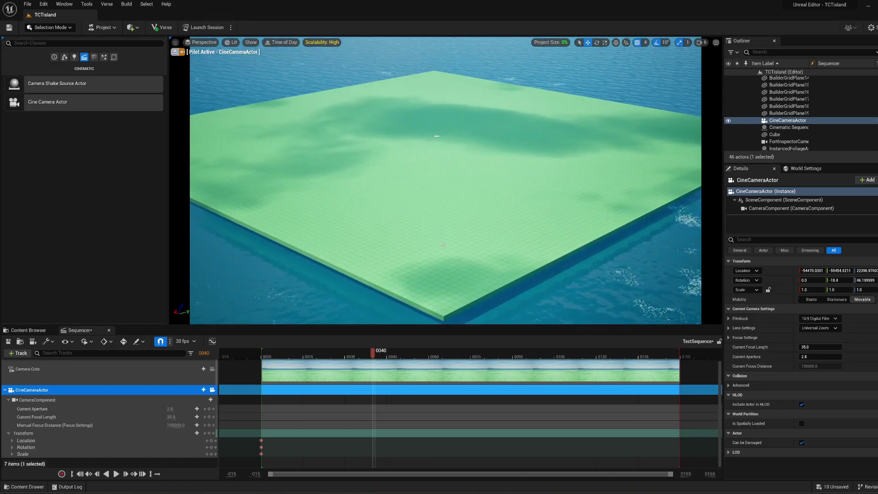
{"action": "left_click", "coordinate": [211, 448]}
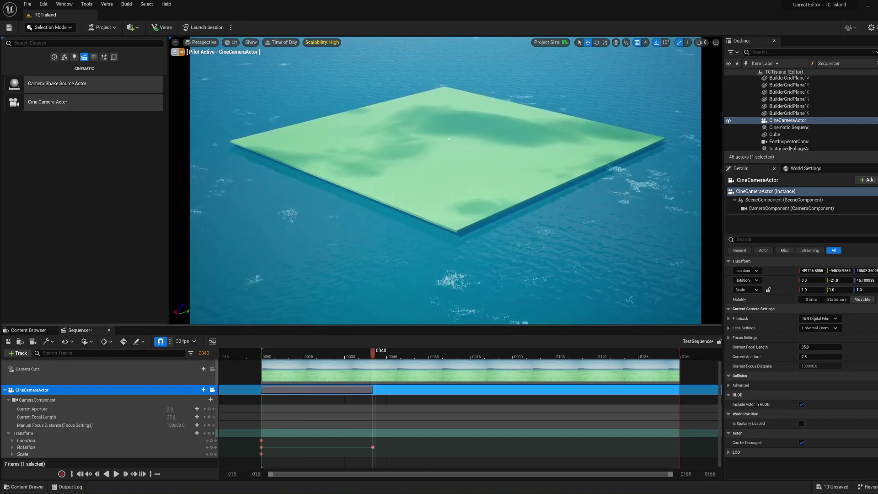
Fly the camera in towards the island again and key its location and scale at frame 40.
{"action": "key", "text": "w"}
{"action": "mouse_move", "coordinate": [445, 228]}
{"action": "right_mouse_down"}
{"action": "mouse_move", "coordinate": [446, 245]}
{"action": "mouse_move", "coordinate": [446, 223]}
{"action": "right_mouse_up"}
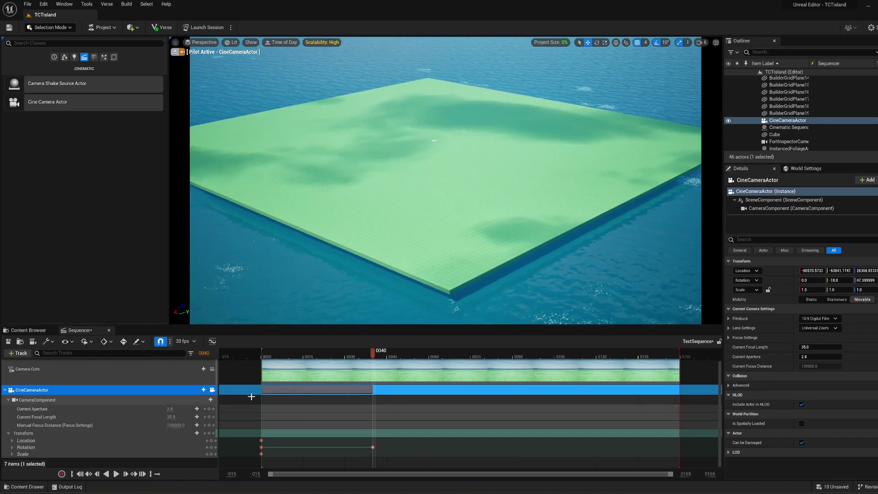
{"action": "left_click", "coordinate": [212, 441]}
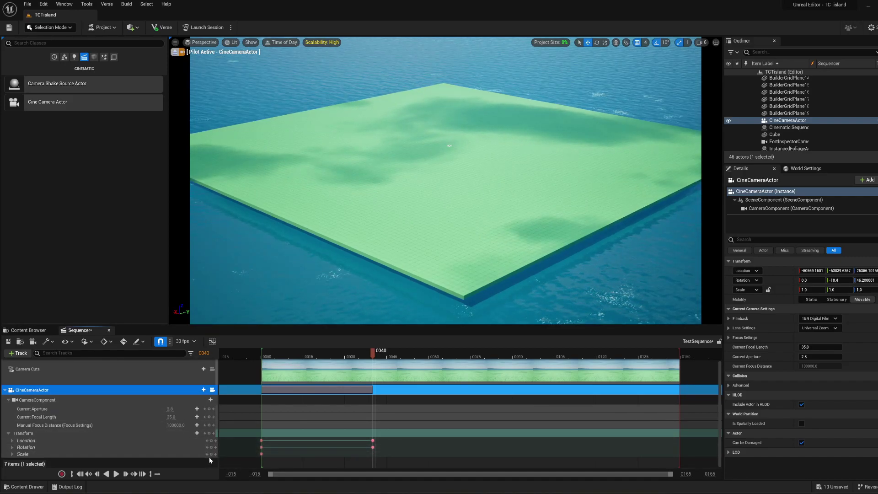
{"action": "left_click", "coordinate": [210, 454]}
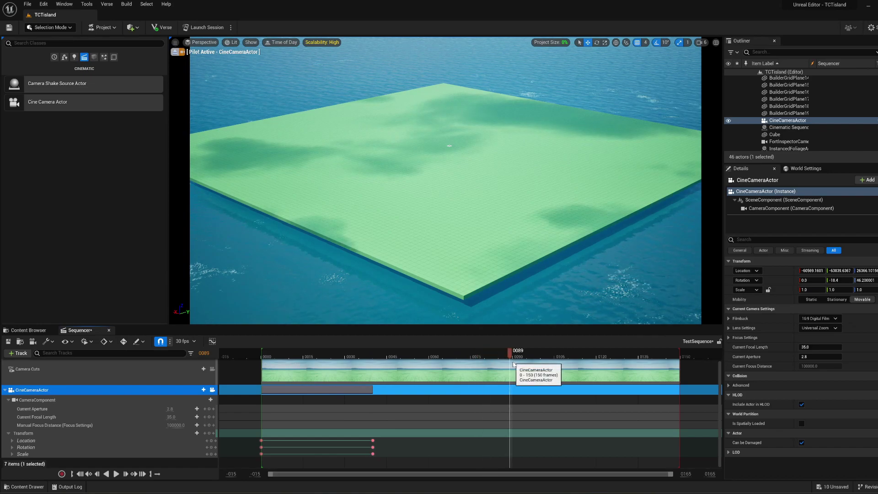
Move the playhead to frame 90, fly the camera around to another side of the island and key its location.
{"action": "left_click", "coordinate": [513, 353]}
{"action": "key", "text": "d"}
{"action": "right_click_drag", "start_coordinate": [291, 178], "coordinate": [156, 180]}
{"action": "key", "text": "w"}
{"action": "key", "text": "d"}
{"action": "right_click_drag", "start_coordinate": [503, 281], "coordinate": [529, 283]}
{"action": "key", "text": "a"}
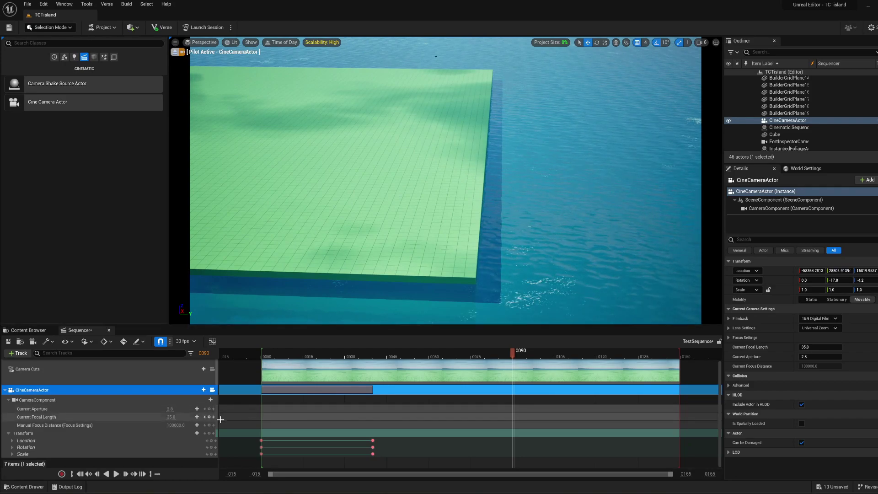
{"action": "left_click", "coordinate": [211, 441]}
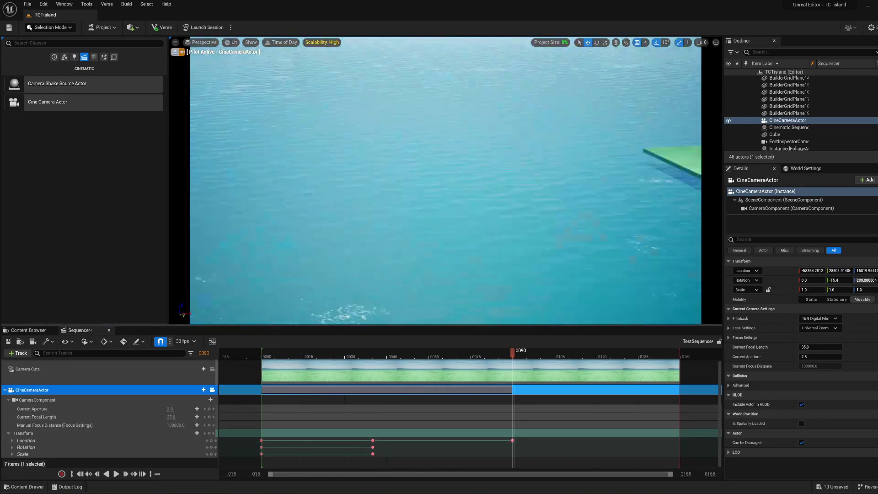
Turn the camera back towards the island's corner and key its scale and rotation at frame 90.
{"action": "right_click_drag", "start_coordinate": [446, 183], "coordinate": [592, 188]}
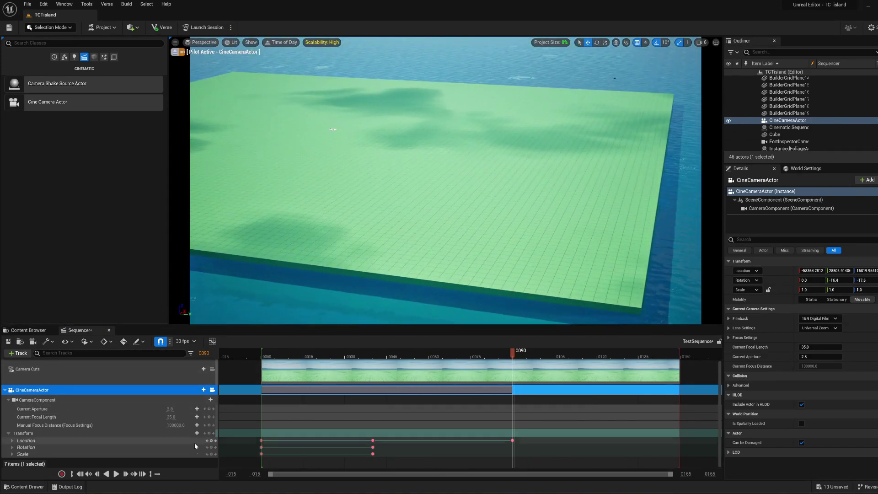
{"action": "left_click", "coordinate": [211, 442]}
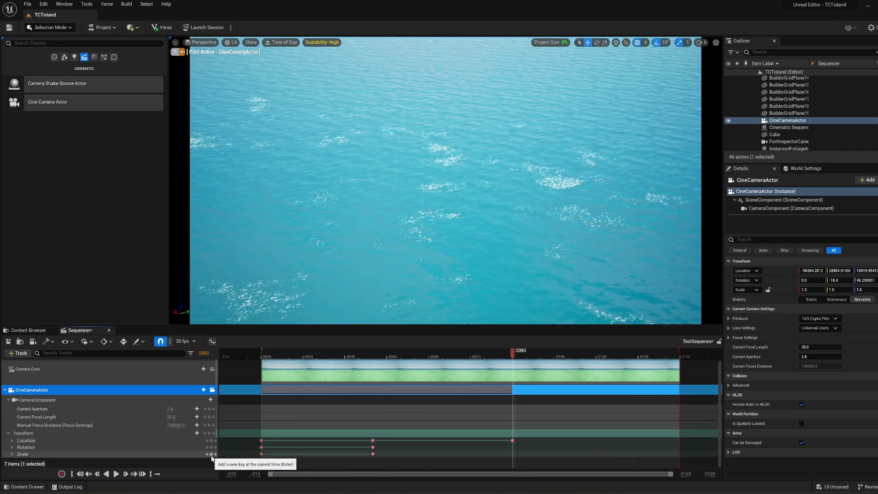
{"action": "right_click_drag", "start_coordinate": [269, 272], "coordinate": [195, 259]}
{"action": "right_click_drag", "start_coordinate": [348, 176], "coordinate": [411, 192]}
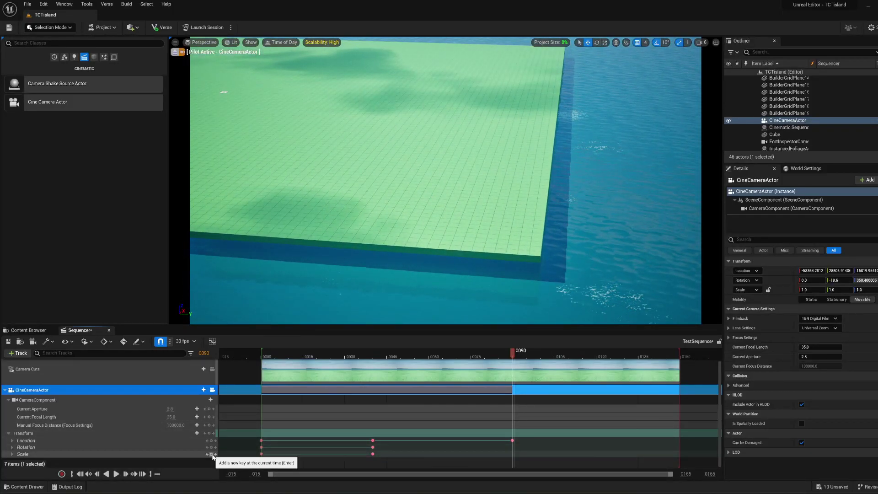
{"action": "left_click", "coordinate": [212, 454]}
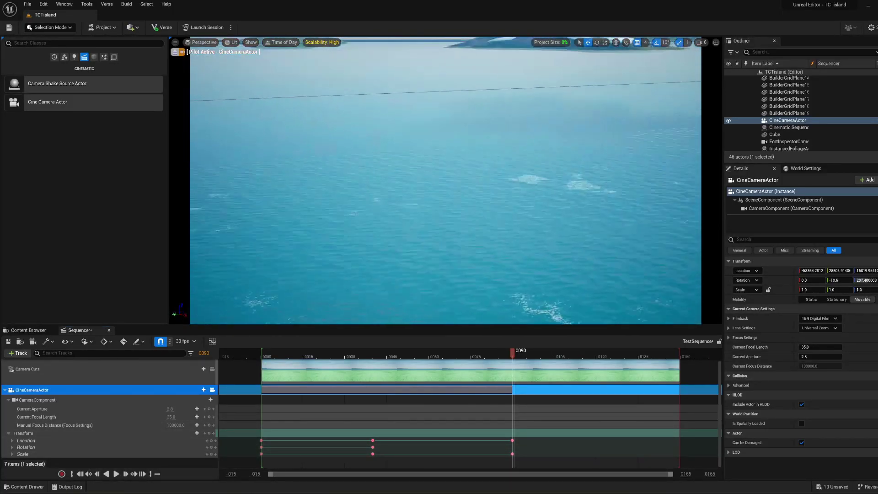
{"action": "right_click_drag", "start_coordinate": [389, 180], "coordinate": [672, 201]}
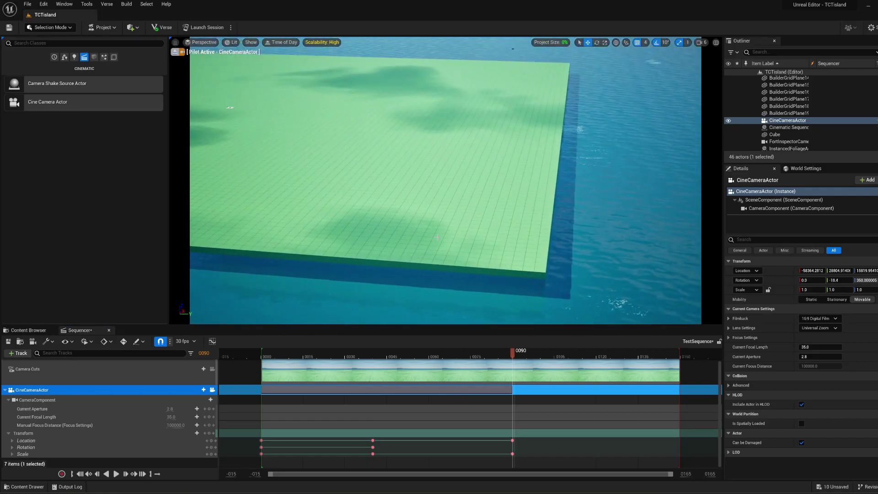
{"action": "left_click", "coordinate": [211, 448]}
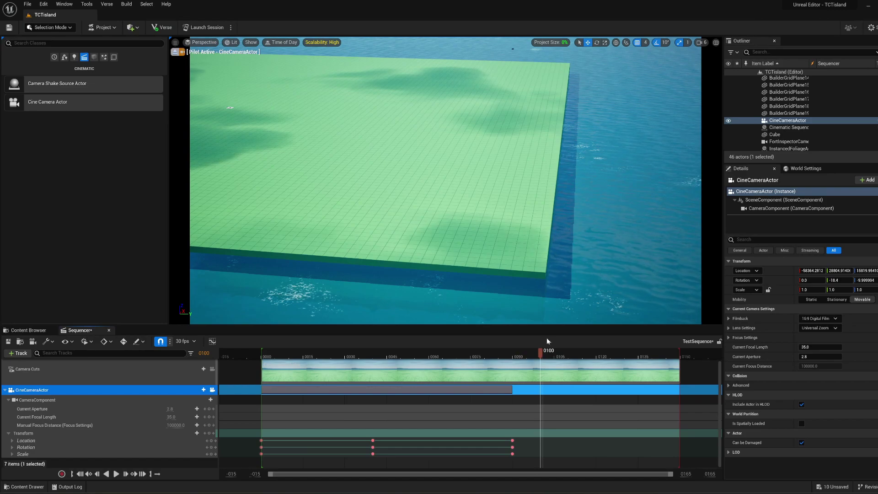
Fly the camera further around the island to face its centre and key location, rotation and scale at frame 100.
{"action": "right_click_drag", "start_coordinate": [517, 220], "coordinate": [429, 205]}
{"action": "key", "text": "d"}
{"action": "left_click", "coordinate": [211, 441]}
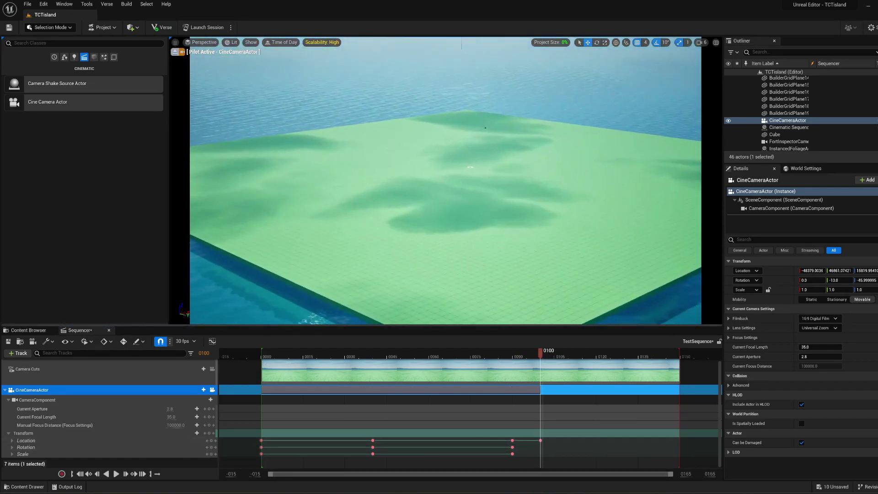
{"action": "left_click", "coordinate": [211, 447]}
{"action": "left_click", "coordinate": [211, 454]}
Move the playhead to frame 135, fly the camera close to the spawn pad and key location, rotation and scale.
{"action": "left_click", "coordinate": [642, 355]}
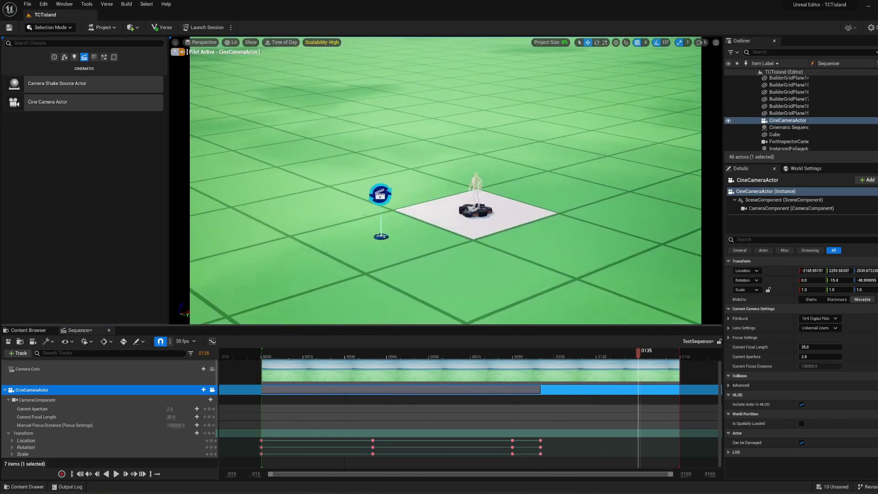
{"action": "left_click", "coordinate": [211, 441]}
{"action": "left_click", "coordinate": [211, 447]}
{"action": "left_click", "coordinate": [211, 455]}
Fly the camera past the pad to the island's edge, key location, rotation and scale at frame 150, and save.
{"action": "left_click", "coordinate": [681, 355]}
{"action": "key", "text": "w"}
{"action": "right_click_drag", "start_coordinate": [576, 238], "coordinate": [581, 213]}
{"action": "left_click", "coordinate": [211, 441]}
{"action": "left_click", "coordinate": [211, 447]}
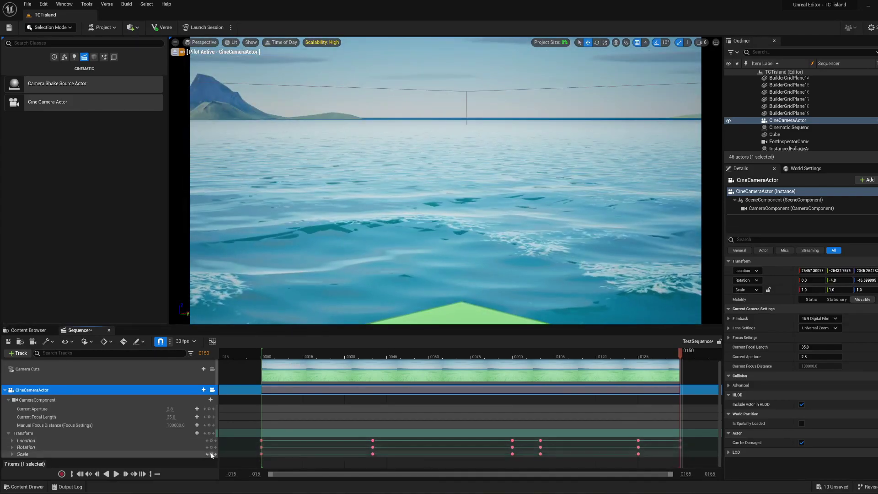
{"action": "left_click", "coordinate": [211, 454]}
{"action": "left_click", "coordinate": [212, 455]}
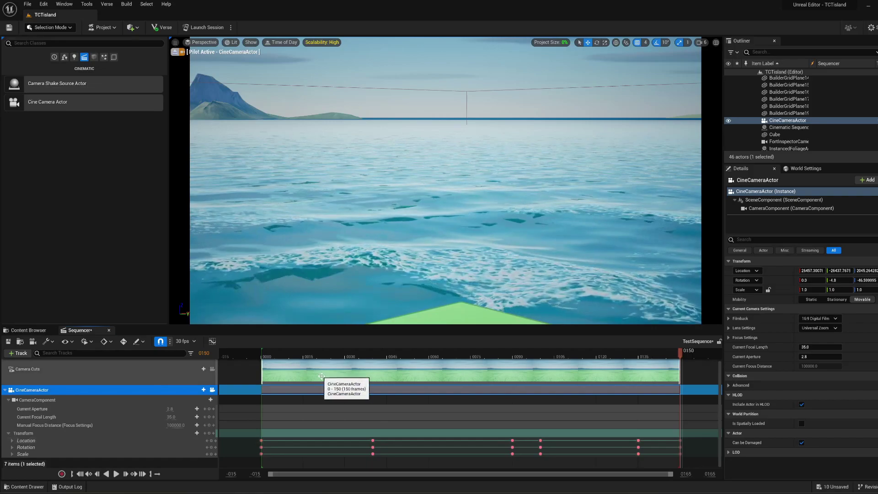
{"action": "key", "text": "ctrl+s"}
Find the Button among the Fortnite devices and place one near the Cinematic Sequence Device by the spawn pad.
{"action": "left_click", "coordinate": [28, 330]}
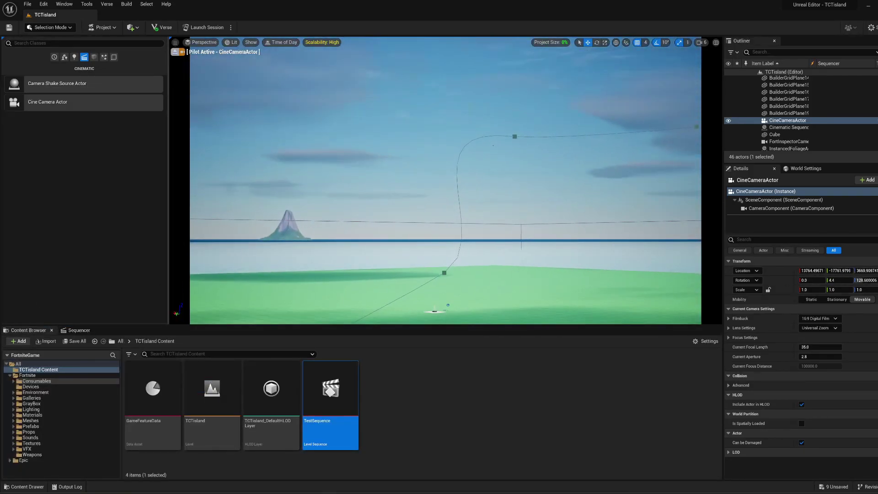
{"action": "right_click_drag", "start_coordinate": [445, 180], "coordinate": [478, 175]}
{"action": "key", "text": "w"}
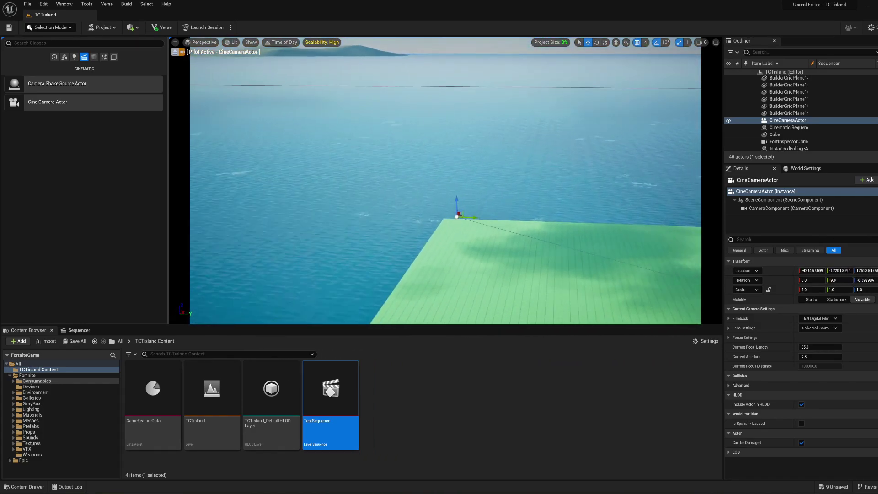
{"action": "key", "text": "d"}
{"action": "right_click_drag", "start_coordinate": [446, 180], "coordinate": [504, 187]}
{"action": "key", "text": "w"}
{"action": "key", "text": "w"}
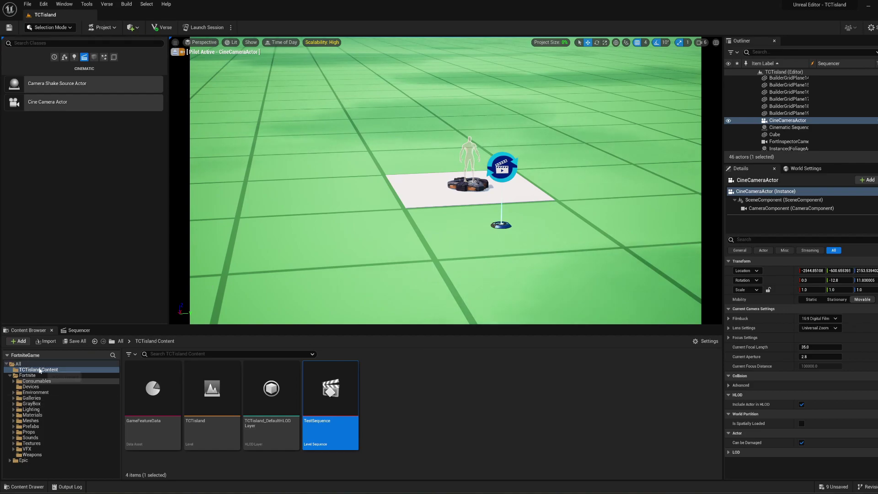
{"action": "left_click", "coordinate": [32, 387]}
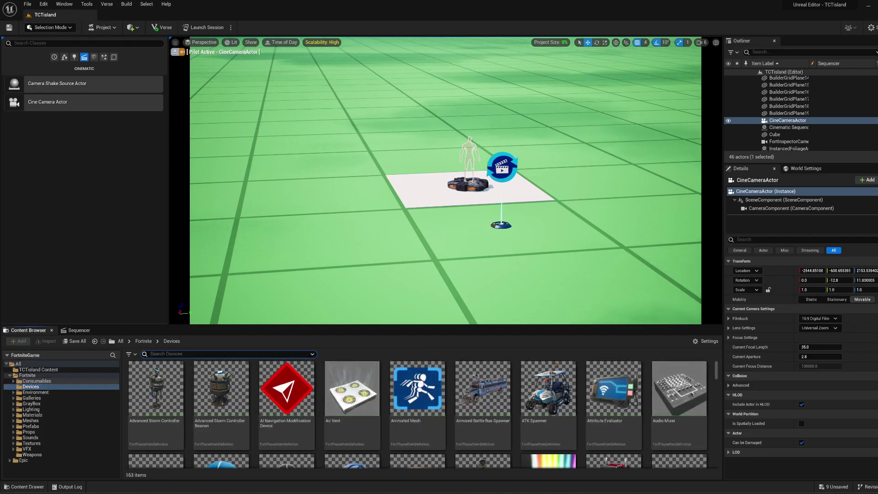
{"action": "type", "text": "butt"}
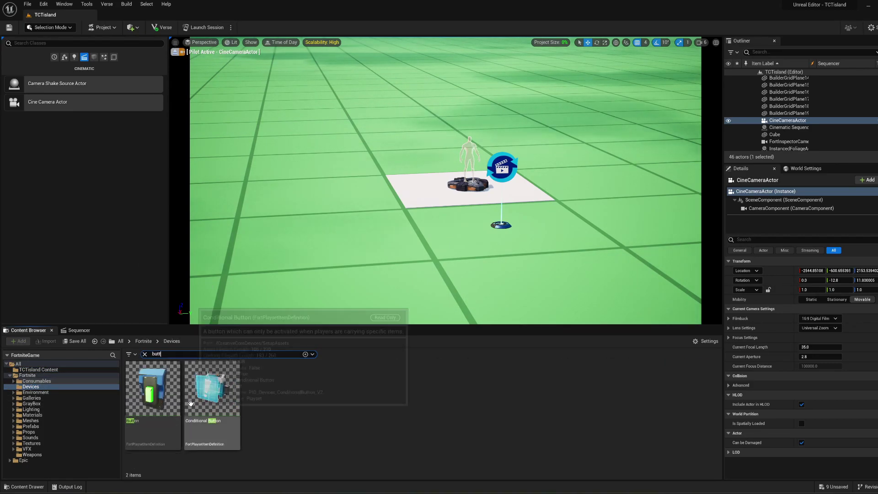
{"action": "left_click_drag", "start_coordinate": [242, 320], "coordinate": [384, 233]}
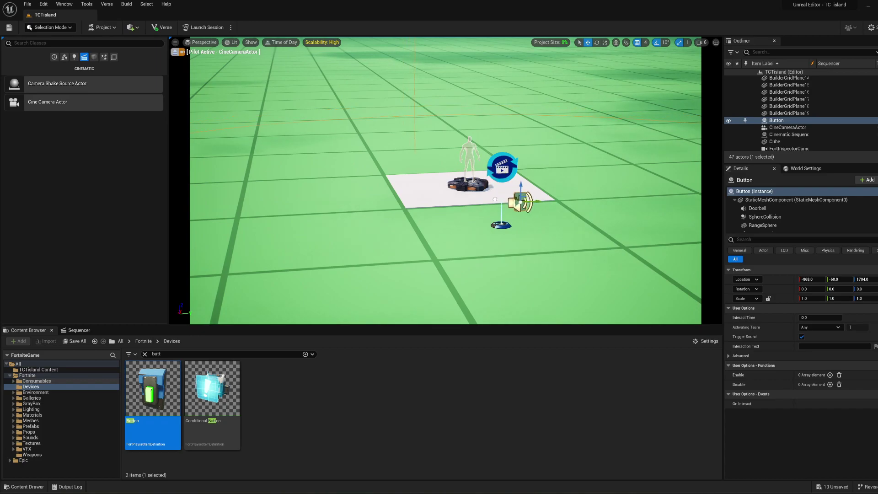
Bind the Cinematic Sequence Device's Play Function to the Button's On Interact event and assign TestSequence as its sequence.
{"action": "left_click", "coordinate": [504, 169]}
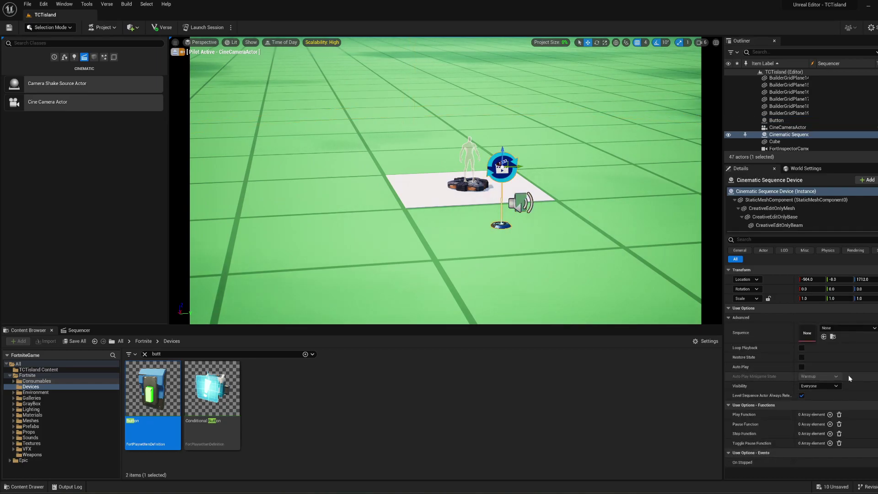
{"action": "left_click", "coordinate": [831, 414]}
{"action": "left_click", "coordinate": [822, 424]}
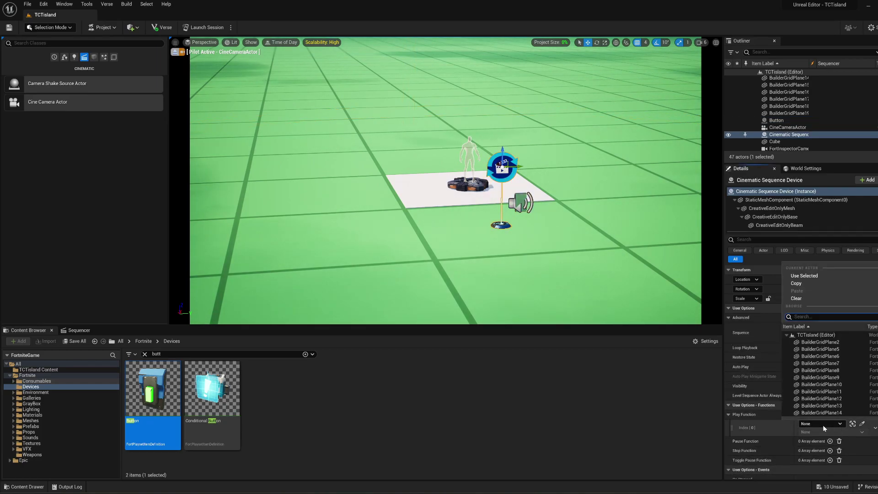
{"action": "type", "text": "butt"}
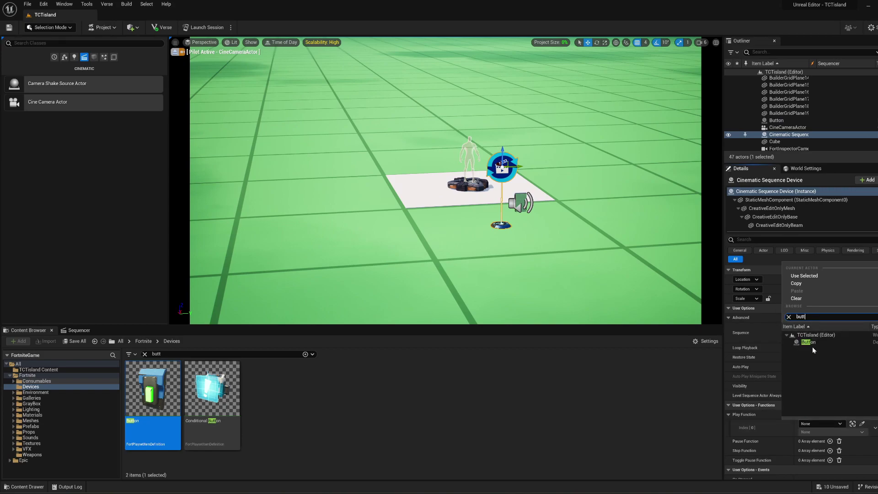
{"action": "left_click", "coordinate": [811, 343]}
{"action": "left_click", "coordinate": [830, 432]}
{"action": "left_click", "coordinate": [820, 443]}
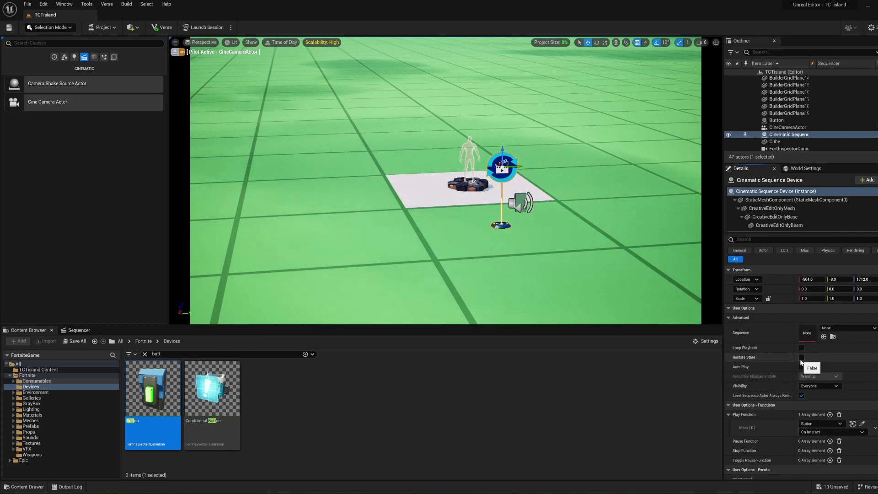
{"action": "left_click", "coordinate": [832, 328]}
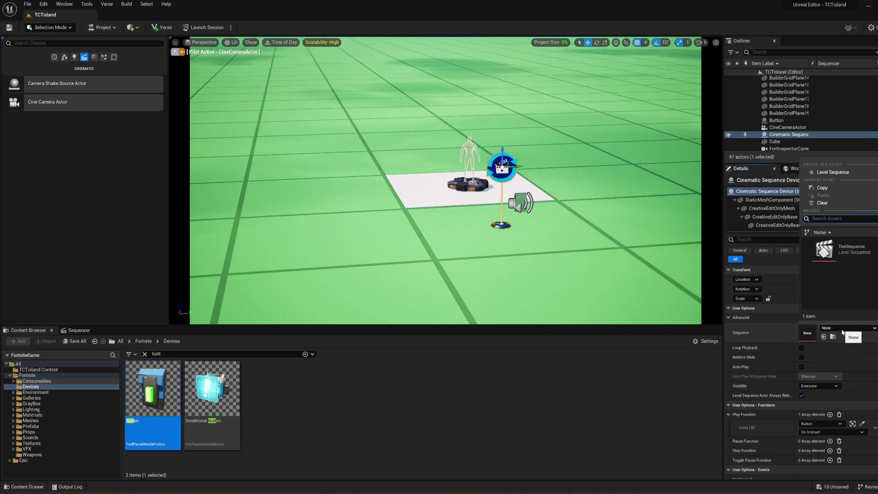
{"action": "left_click", "coordinate": [842, 250]}
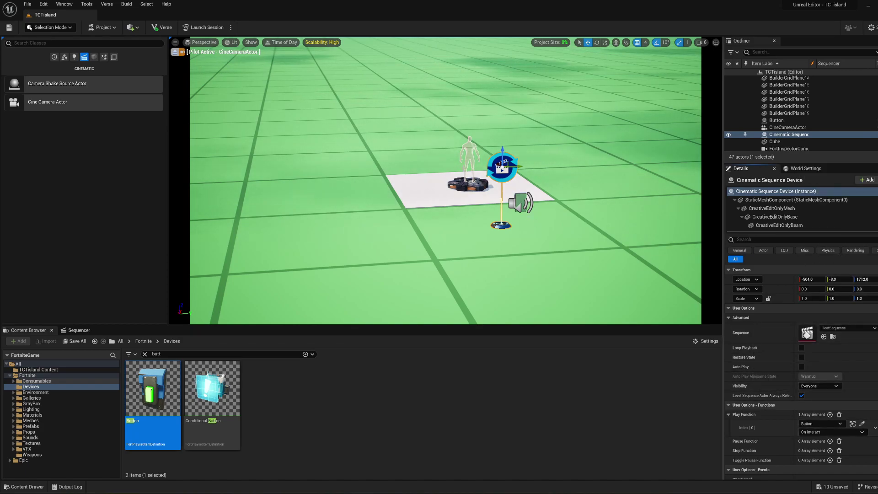
Launch a session, saving the selected content, and walk the character up to the Button.
{"action": "left_click", "coordinate": [207, 28]}
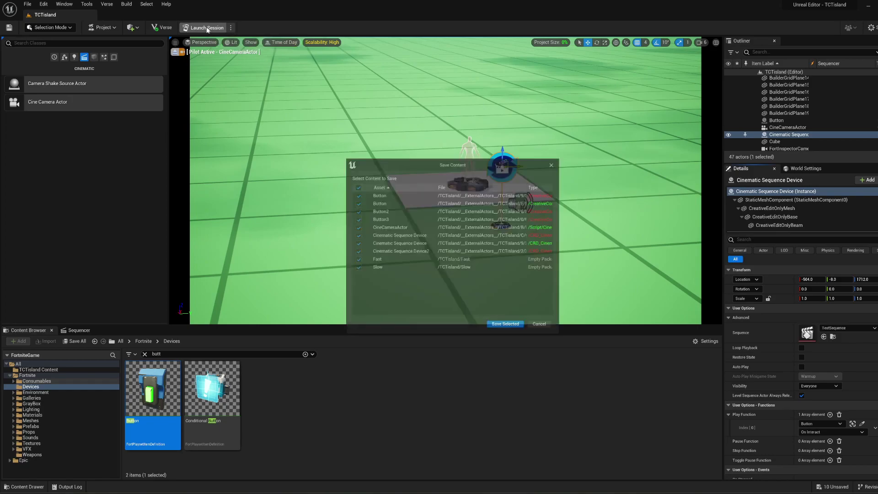
{"action": "left_click", "coordinate": [518, 331]}
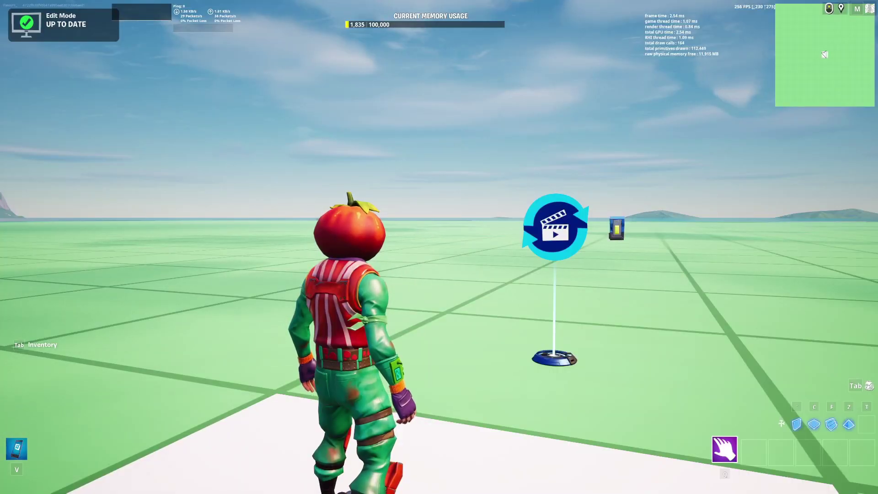
{"action": "key", "text": "w"}
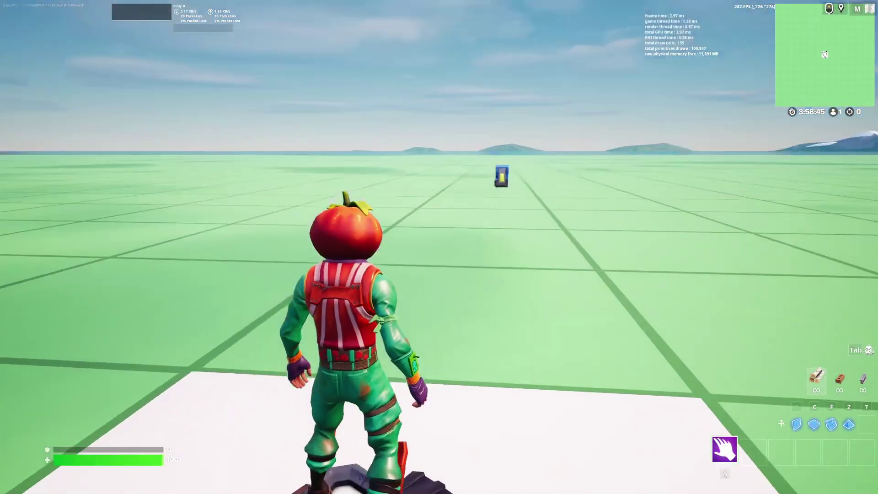
{"action": "key", "text": "w"}
{"action": "key", "text": "w"}
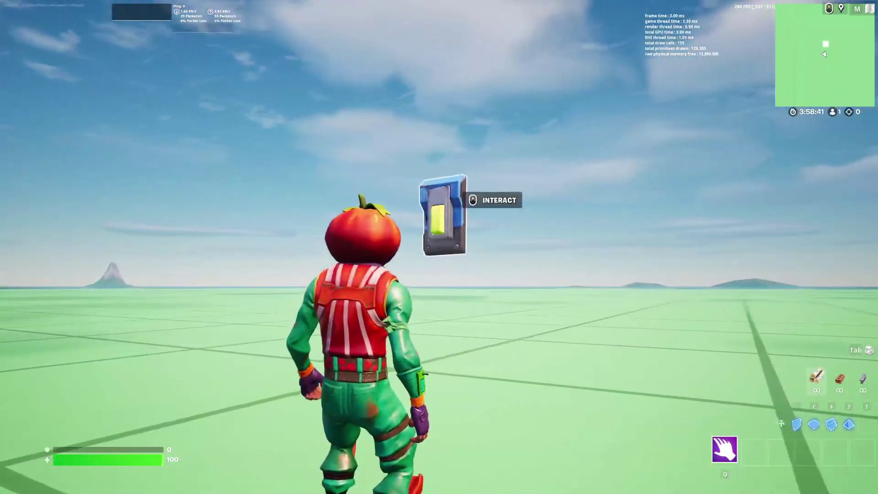
Reposition the character in front of the Button and trigger it to watch the cinematic sequence in game.
{"action": "key", "text": "d"}
{"action": "key", "text": "a"}
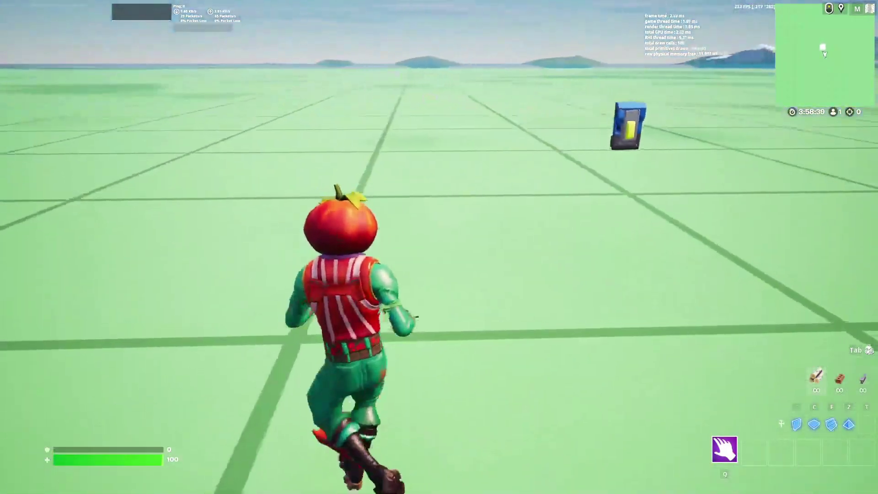
{"action": "key", "text": "w"}
{"action": "key", "text": "s"}
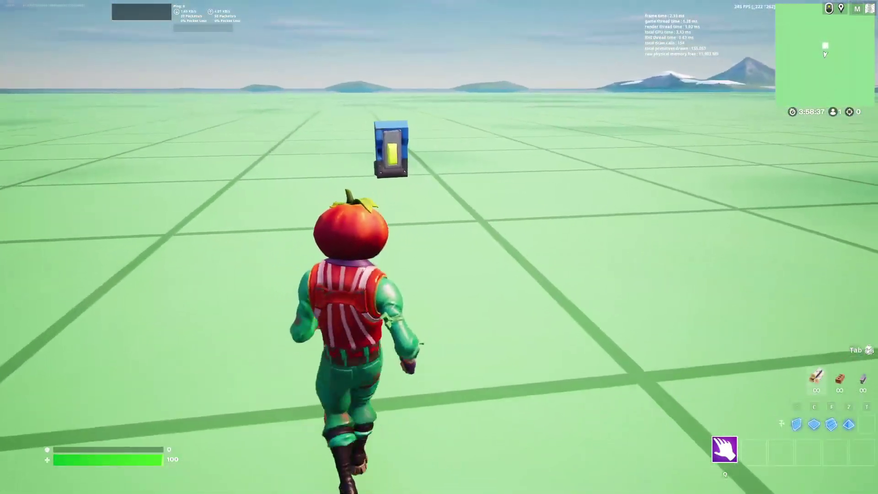
{"action": "key", "text": "w"}
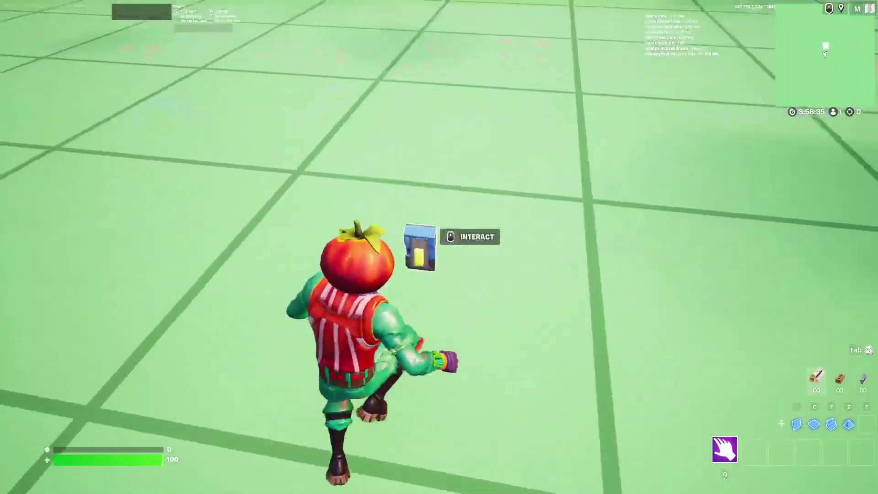
{"action": "key", "text": "s"}
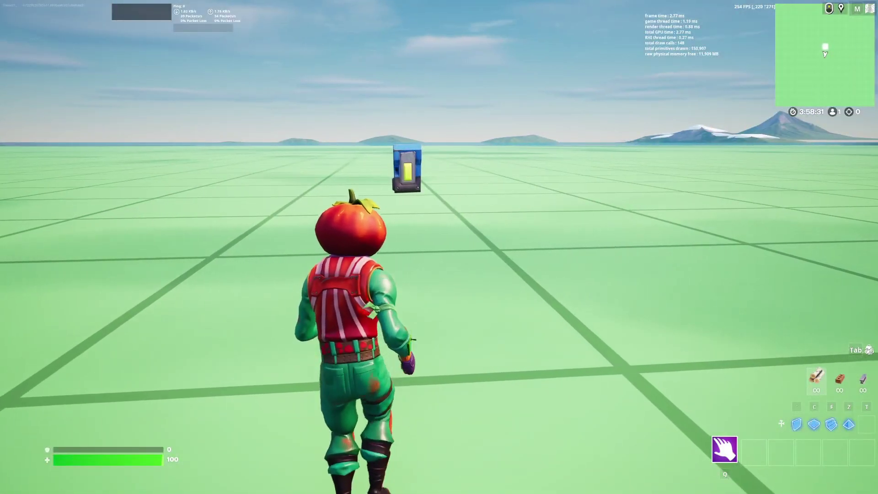
{"action": "key", "text": "w"}
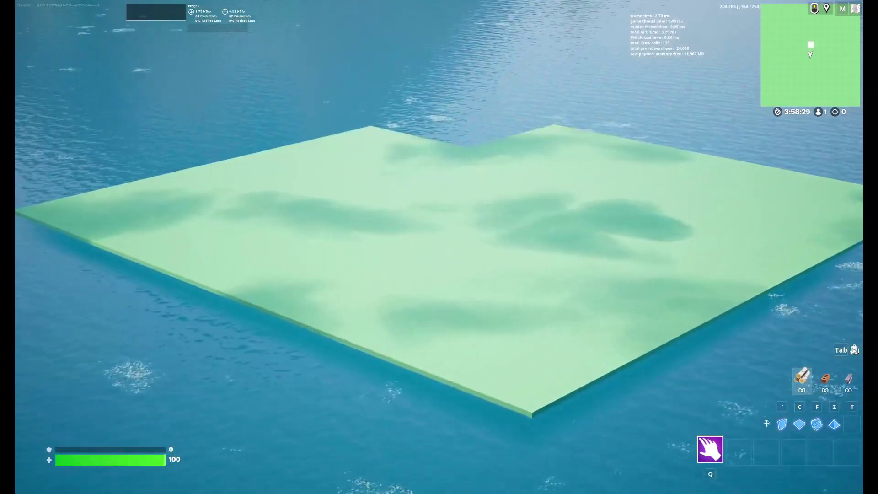
Return to the Button and interact with it again to replay the camera flight around the island.
{"action": "key", "text": "w"}
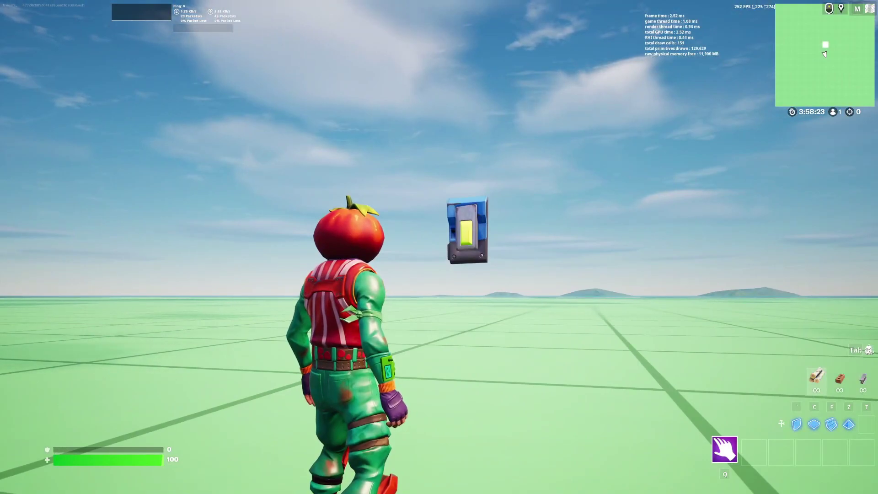
{"action": "key", "text": "w"}
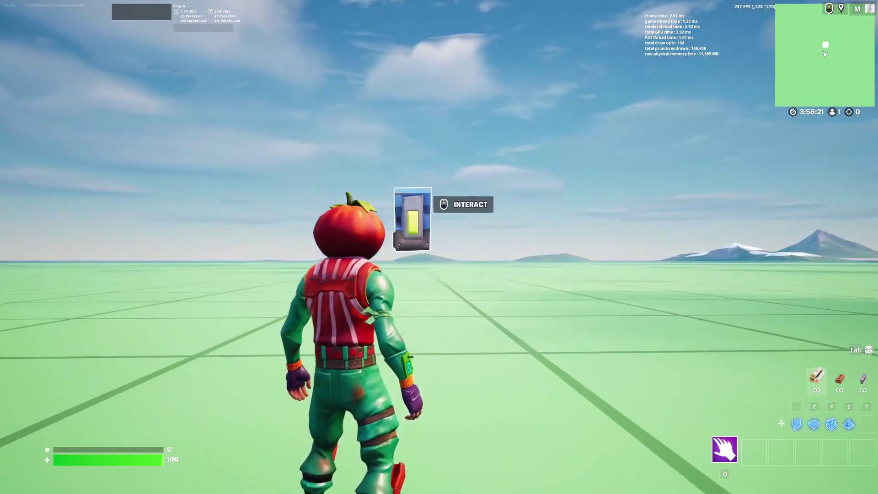
{"action": "key", "text": "e"}
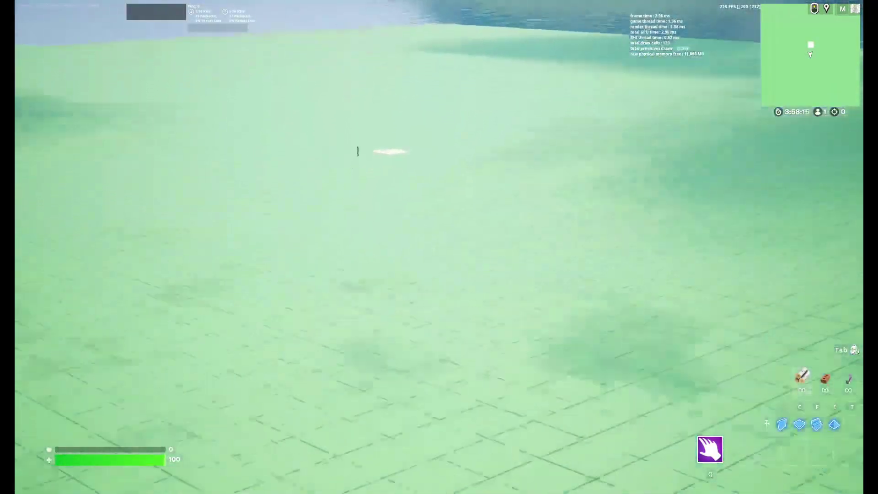
{"action": "key", "text": "w"}
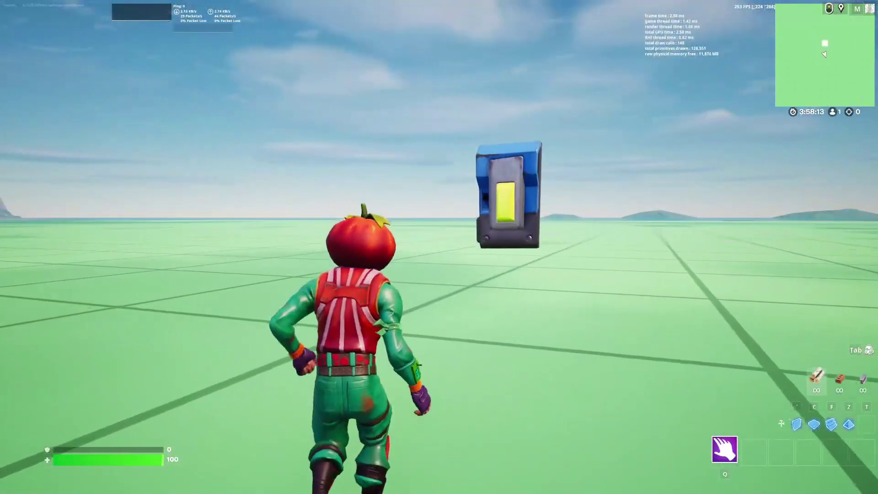
{"action": "key", "text": "shift"}
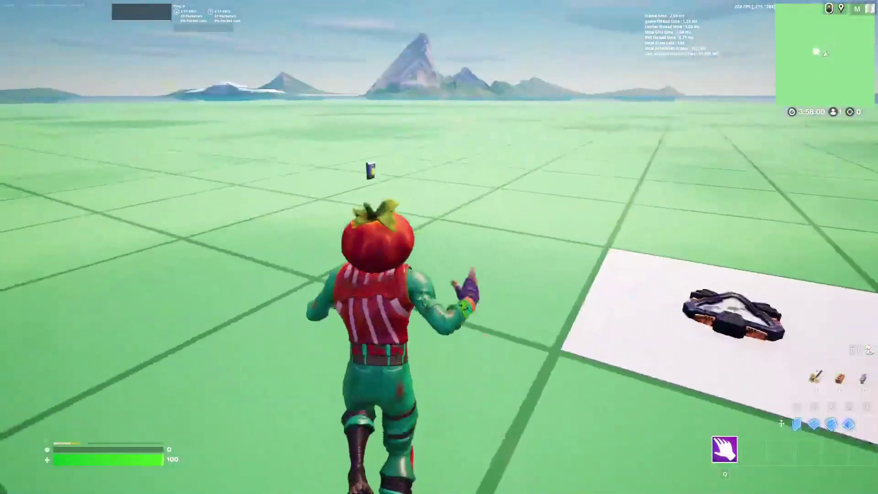
{"action": "key", "text": "w"}
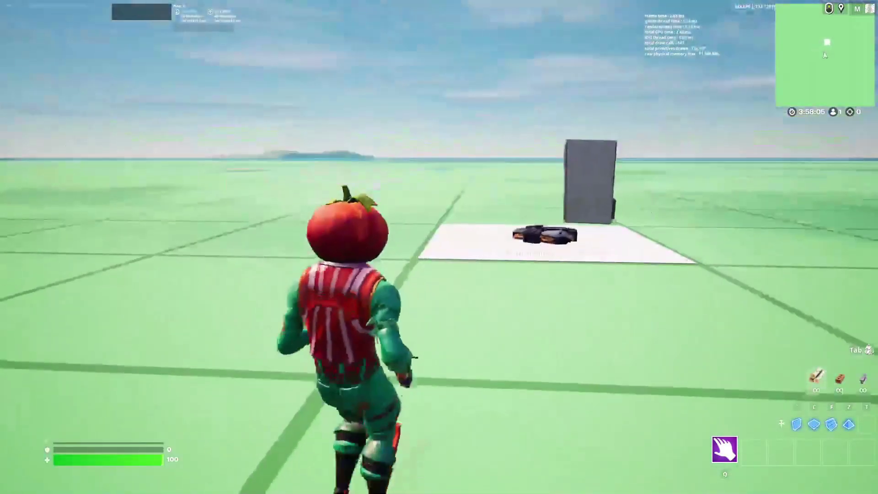
{"action": "key", "text": "w"}
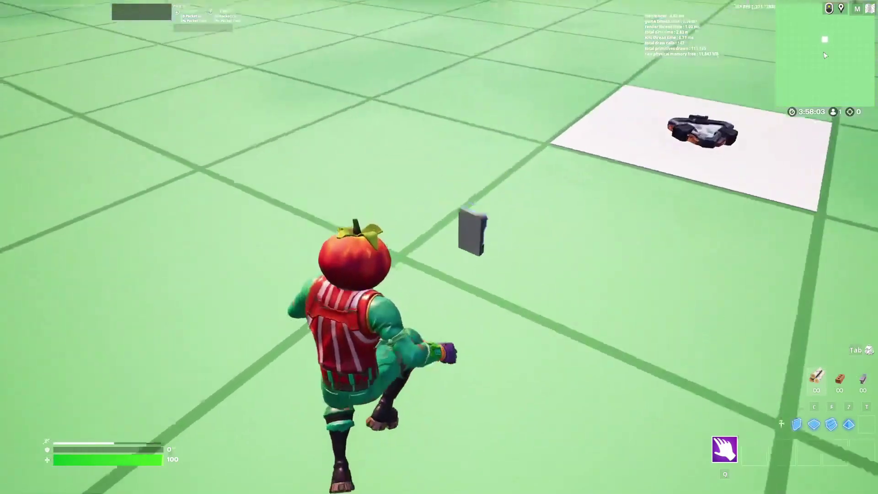